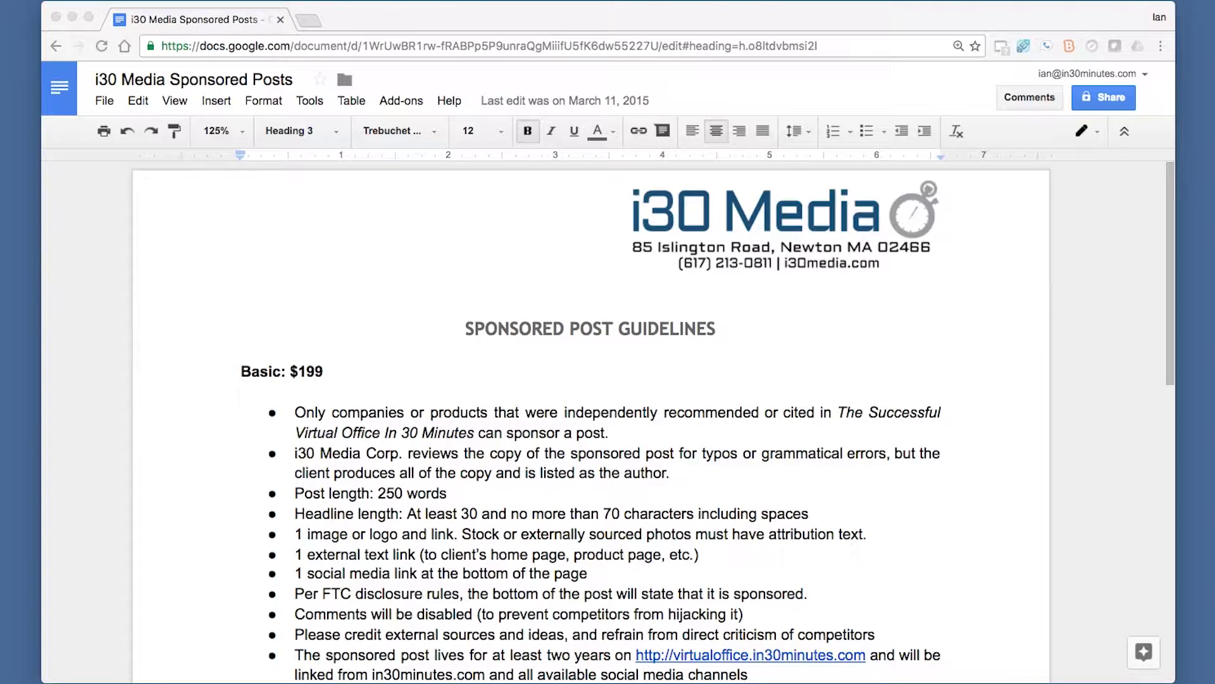
Select the word 'independently' in the first bullet, view the Edit menu, and return to the body text.
{"action": "double_click", "coordinate": [596, 415]}
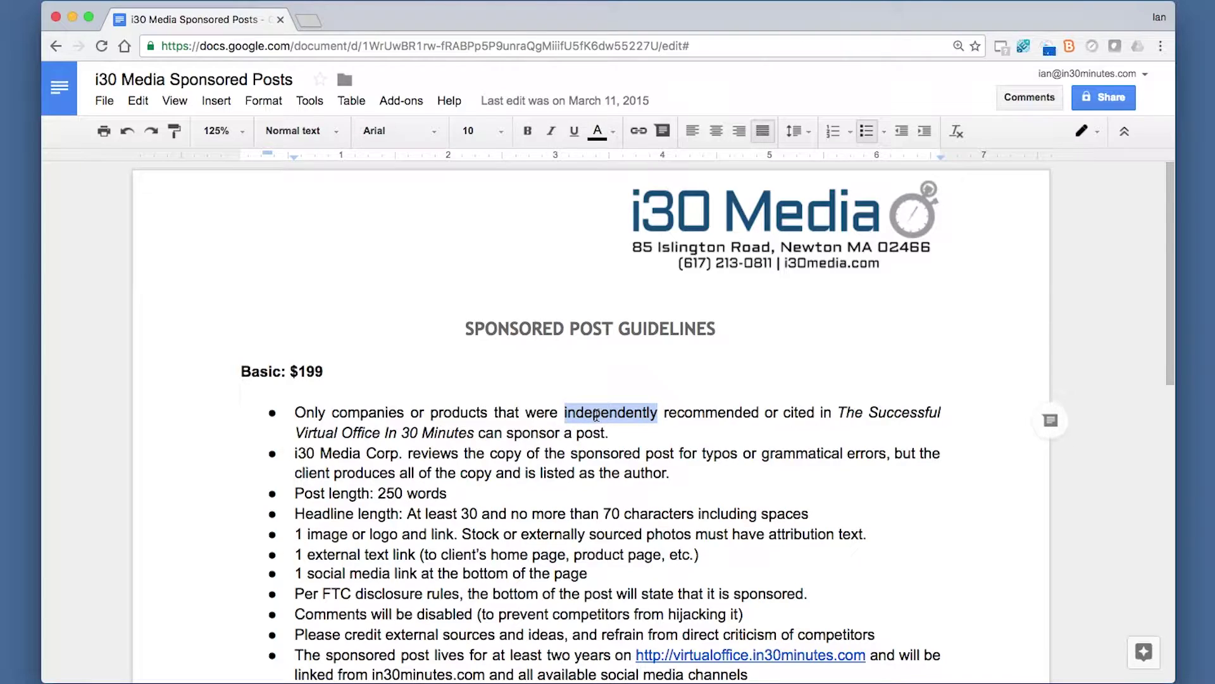
{"action": "left_click", "coordinate": [138, 103]}
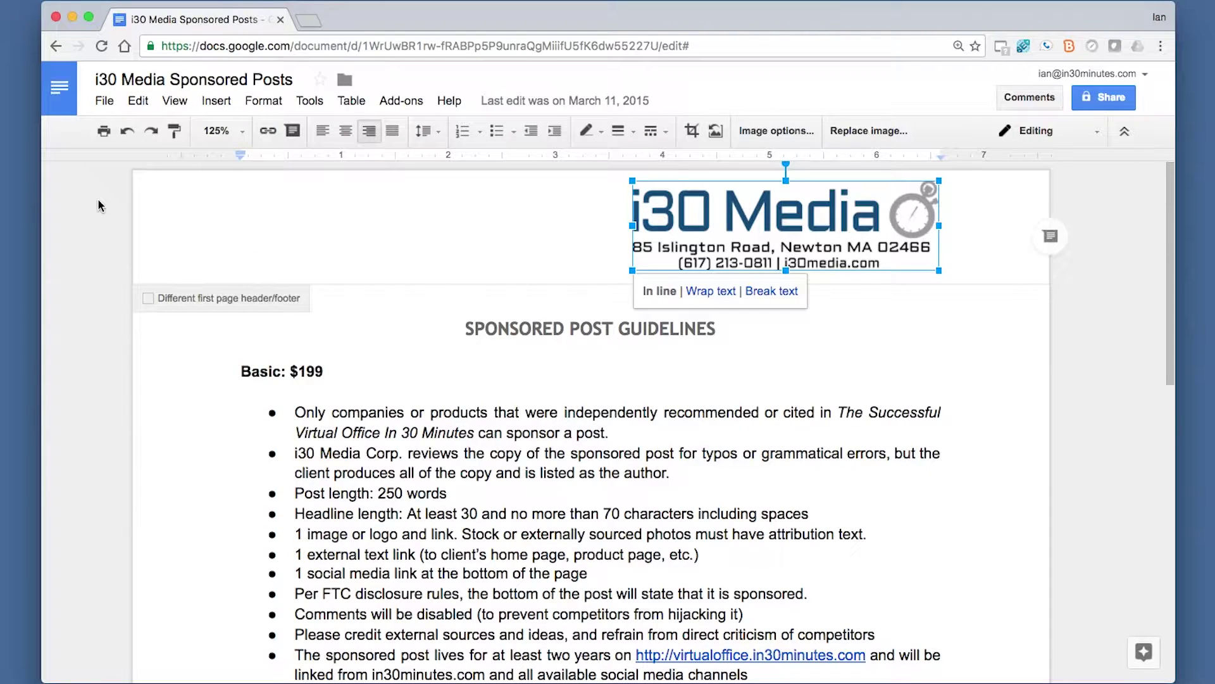
{"action": "left_click", "coordinate": [233, 416]}
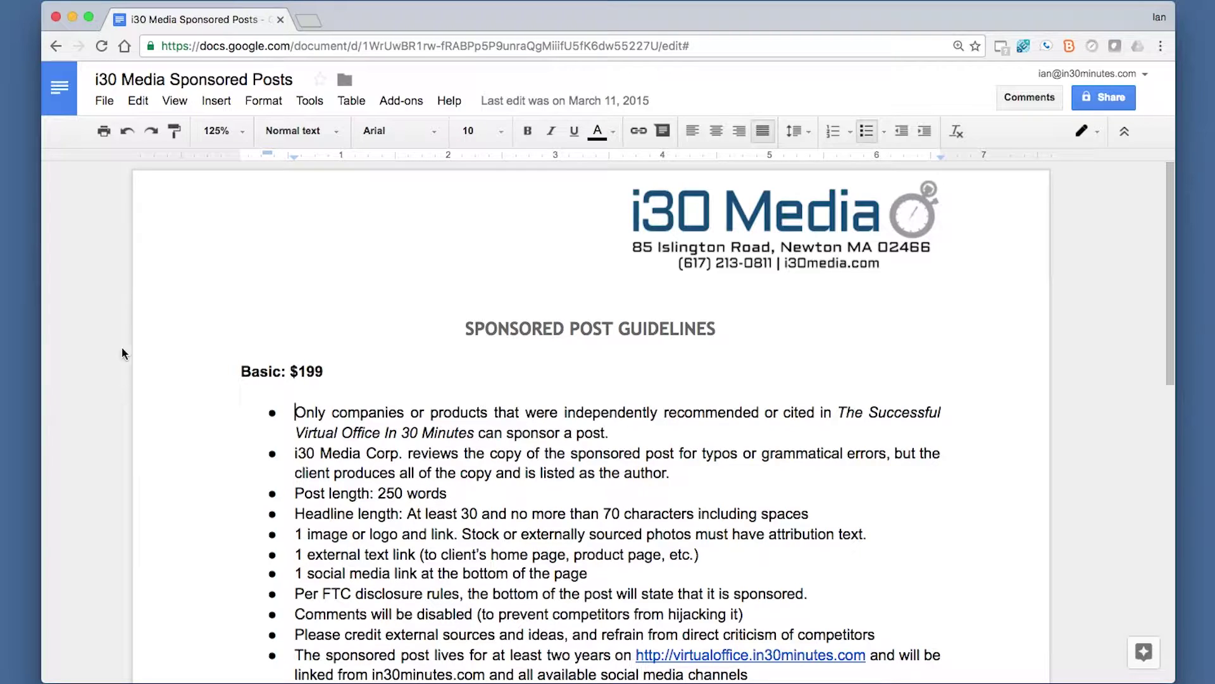
Download the sponsored post guidelines as a Plain Text (.txt) file.
{"action": "left_click", "coordinate": [103, 101]}
{"action": "mouse_move", "coordinate": [159, 380]}
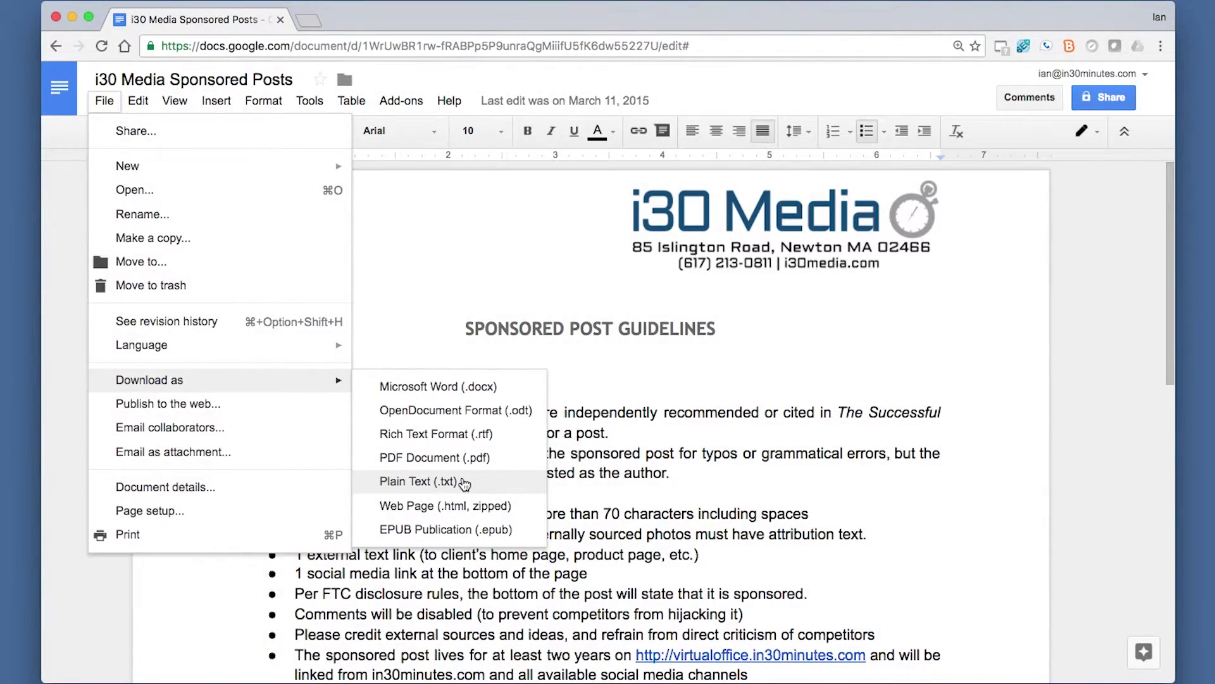
{"action": "left_click", "coordinate": [418, 481]}
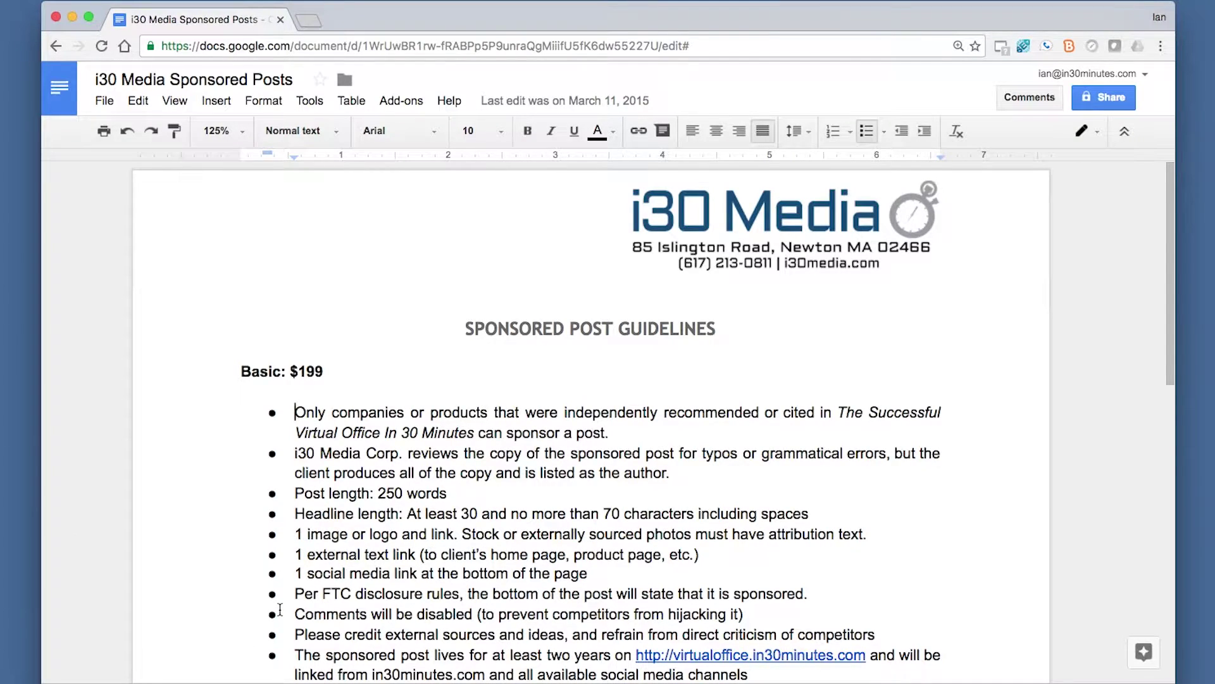
{"action": "key", "text": "super+Tab"}
{"action": "key", "text": "super+Tab"}
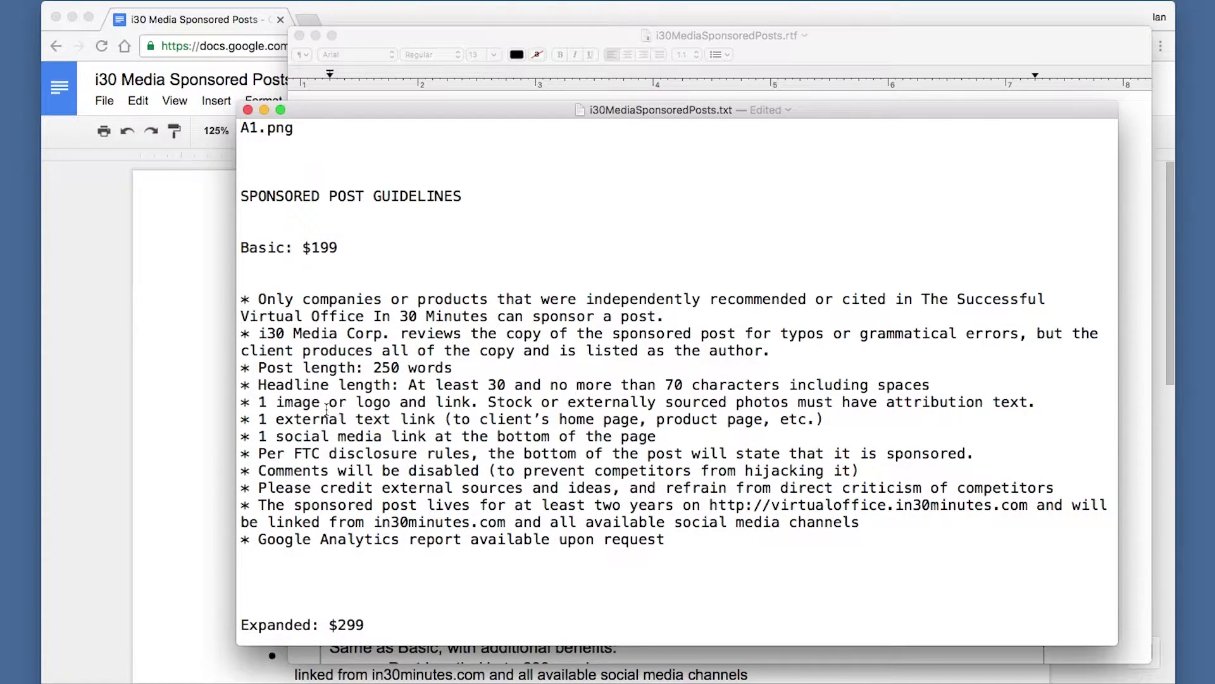
{"action": "key", "text": "super+Tab"}
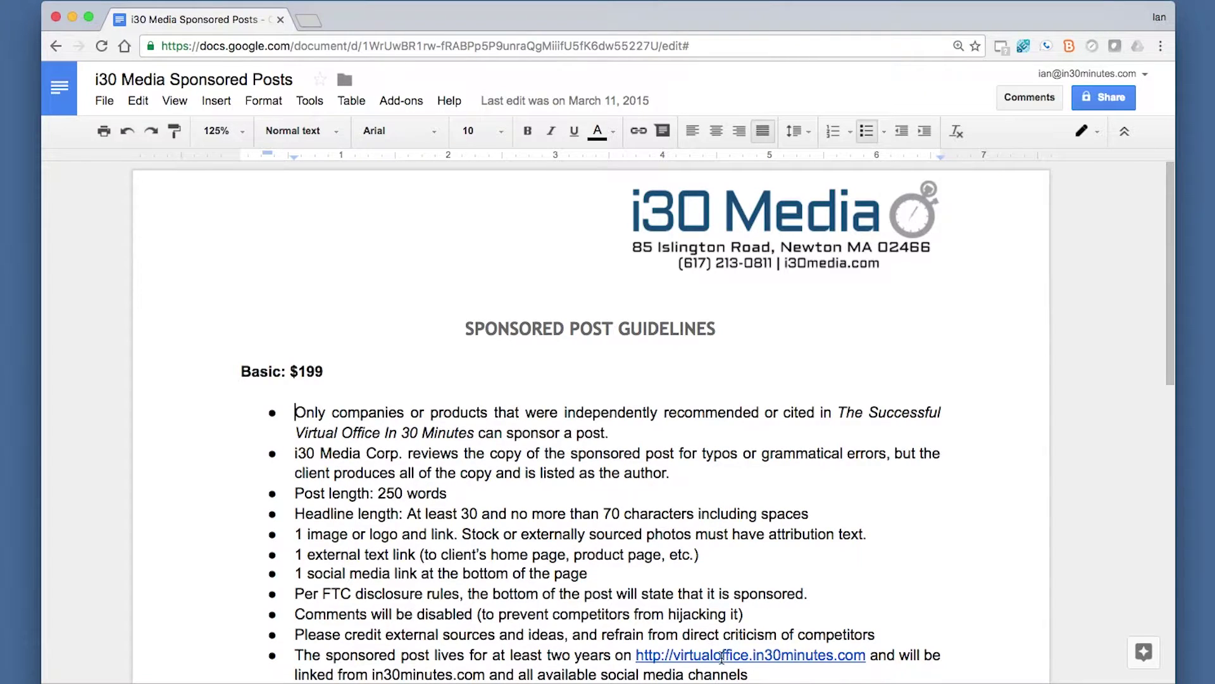
{"action": "key", "text": "super+Tab"}
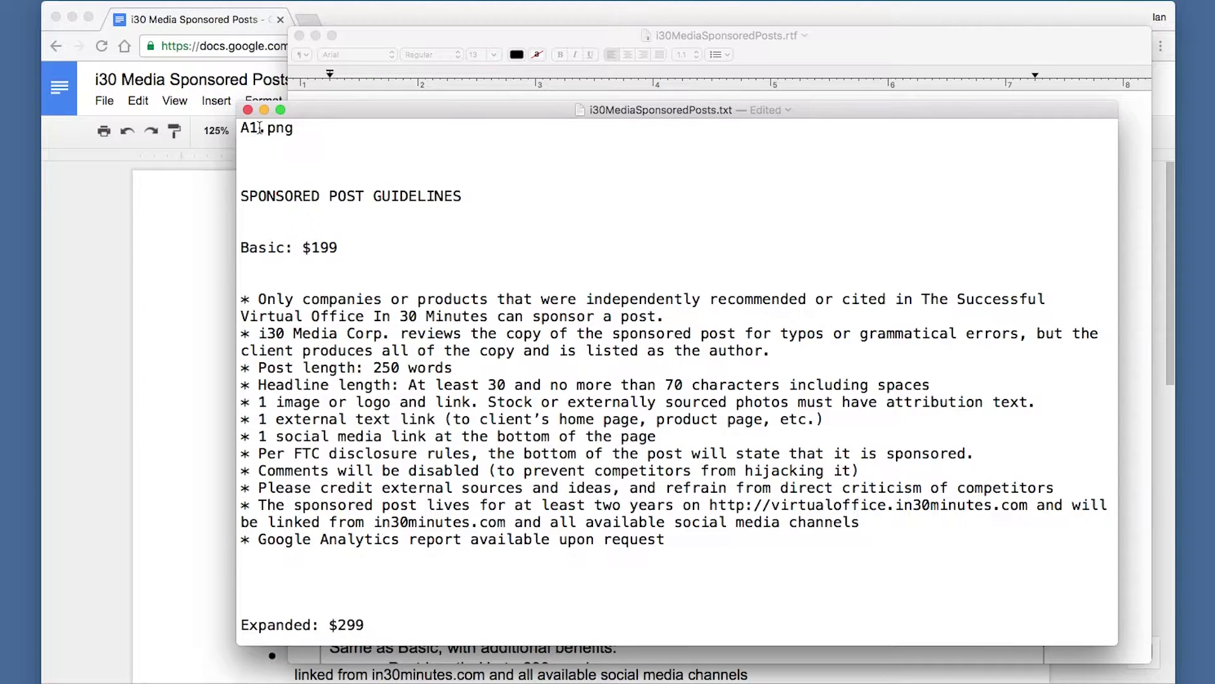
{"action": "key", "text": "super+Tab"}
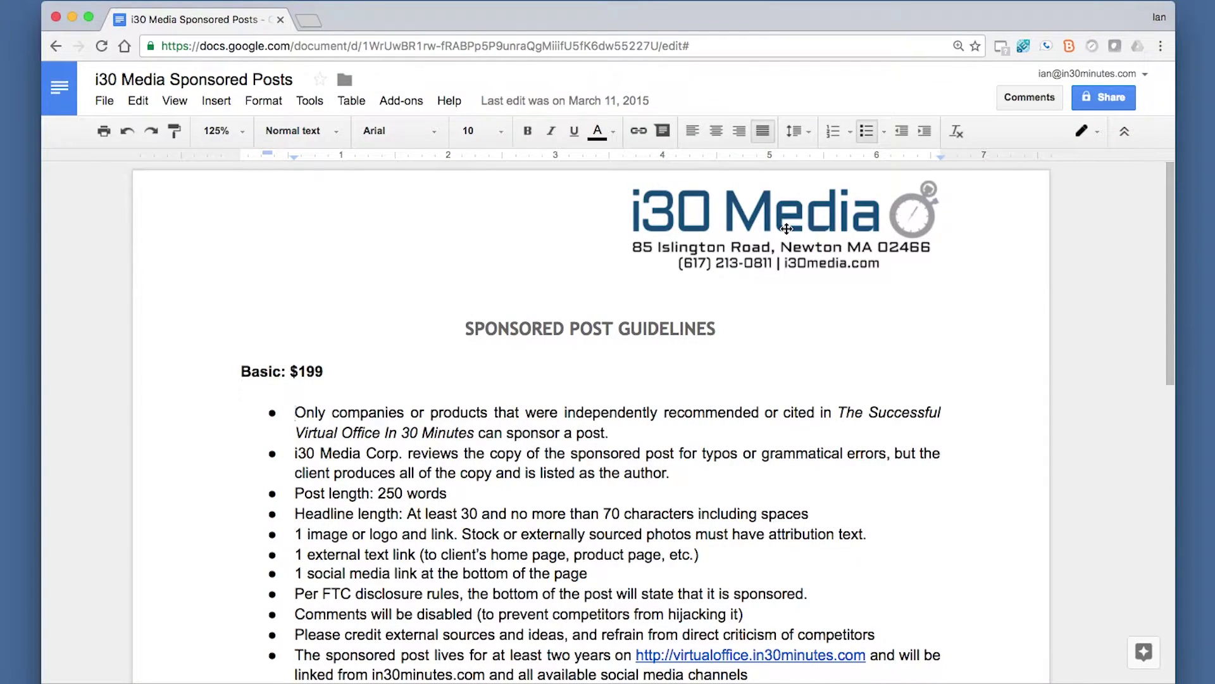
{"action": "key", "text": "super+Tab"}
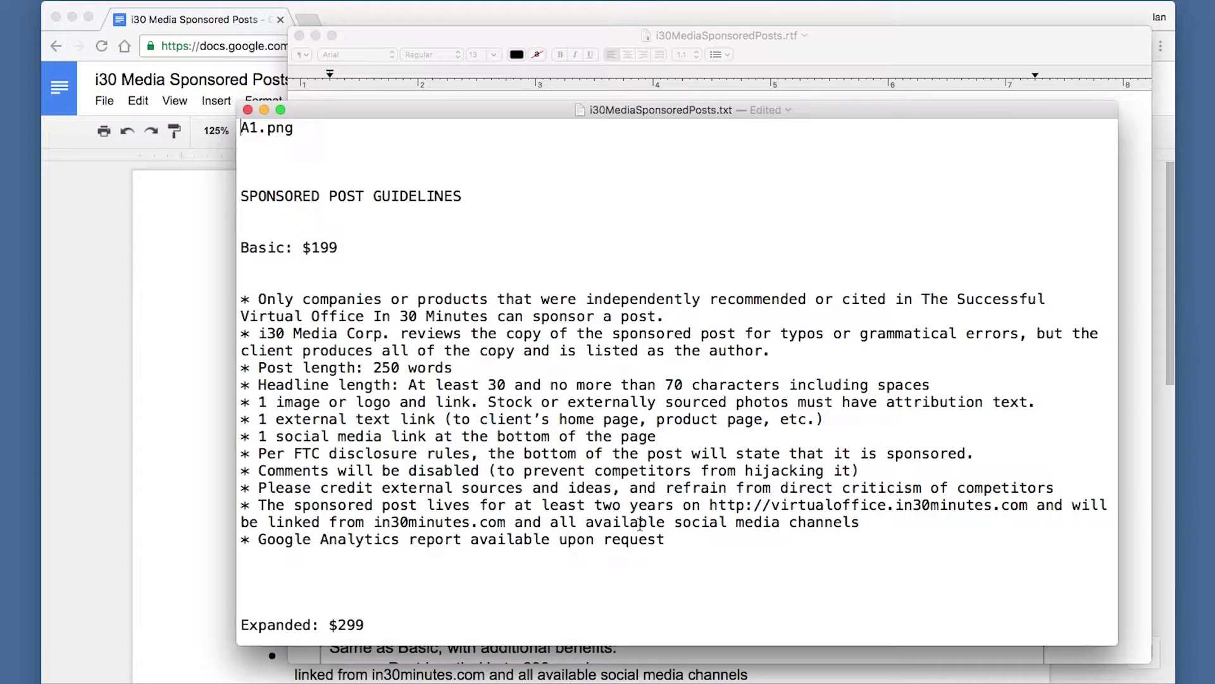
{"action": "scroll", "coordinate": [638, 516], "scroll_direction": "down", "scroll_amount": 3}
{"action": "scroll", "coordinate": [637, 512], "scroll_direction": "up", "scroll_amount": 3}
{"action": "left_click", "coordinate": [202, 388]}
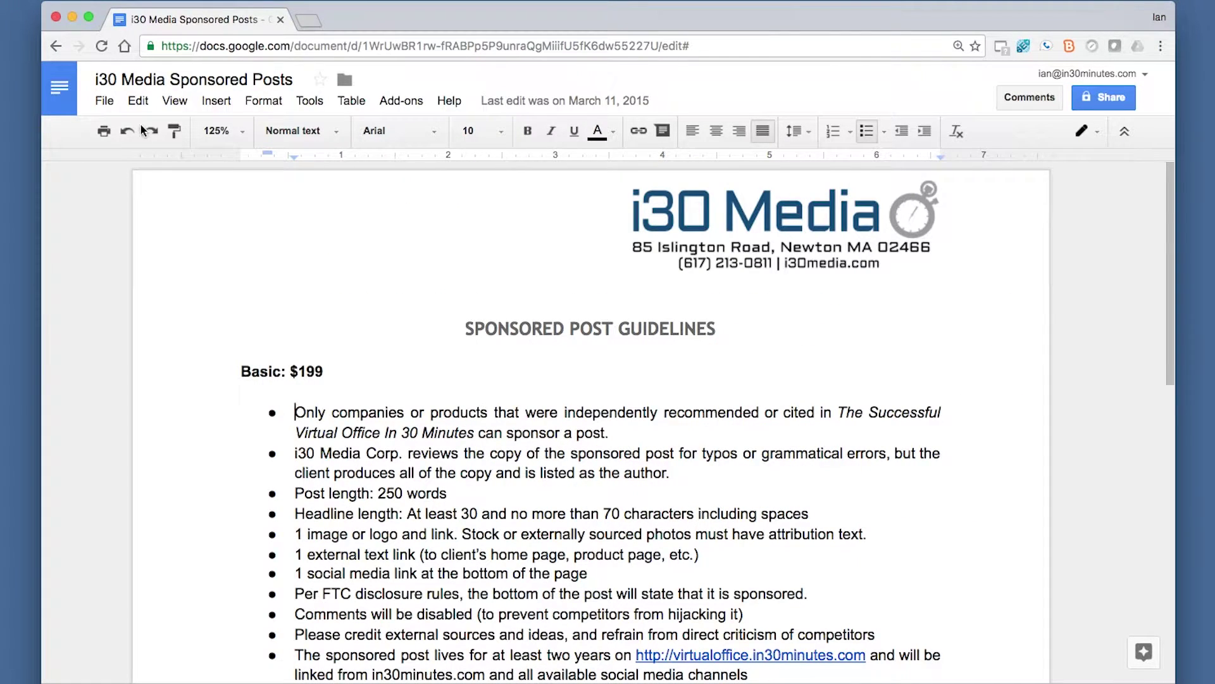
Download the guidelines document again, this time in Rich Text Format (.rtf).
{"action": "left_click", "coordinate": [100, 106]}
{"action": "mouse_move", "coordinate": [169, 375]}
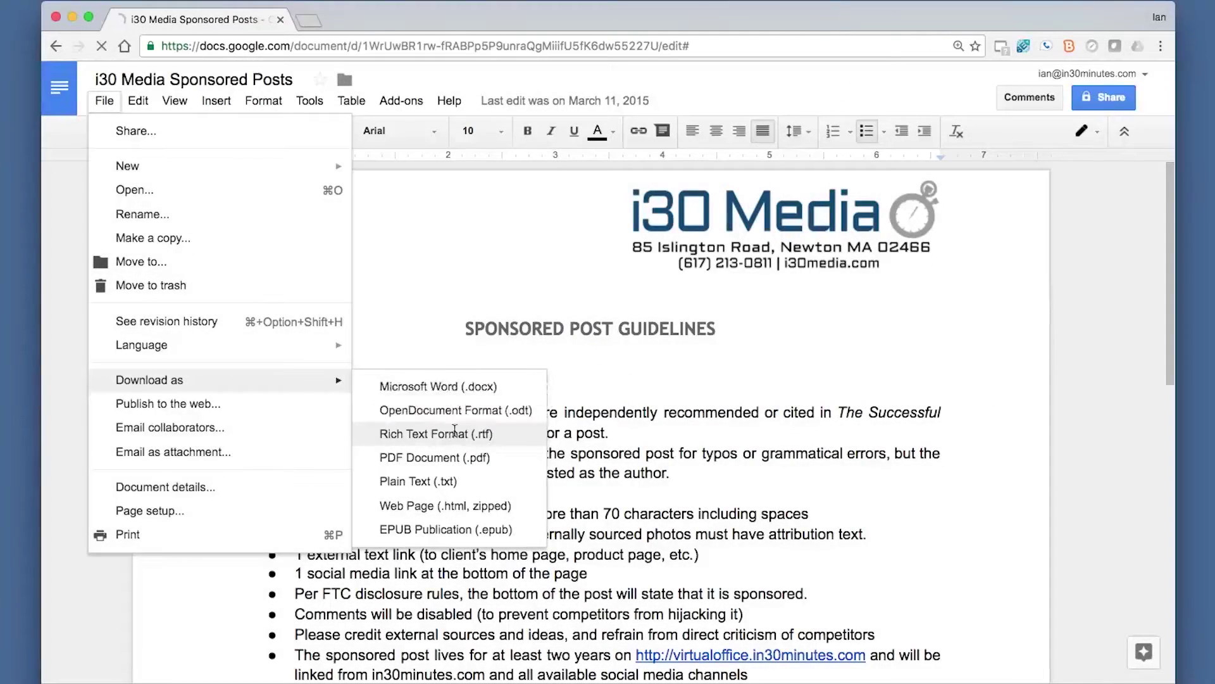
{"action": "left_click", "coordinate": [417, 429]}
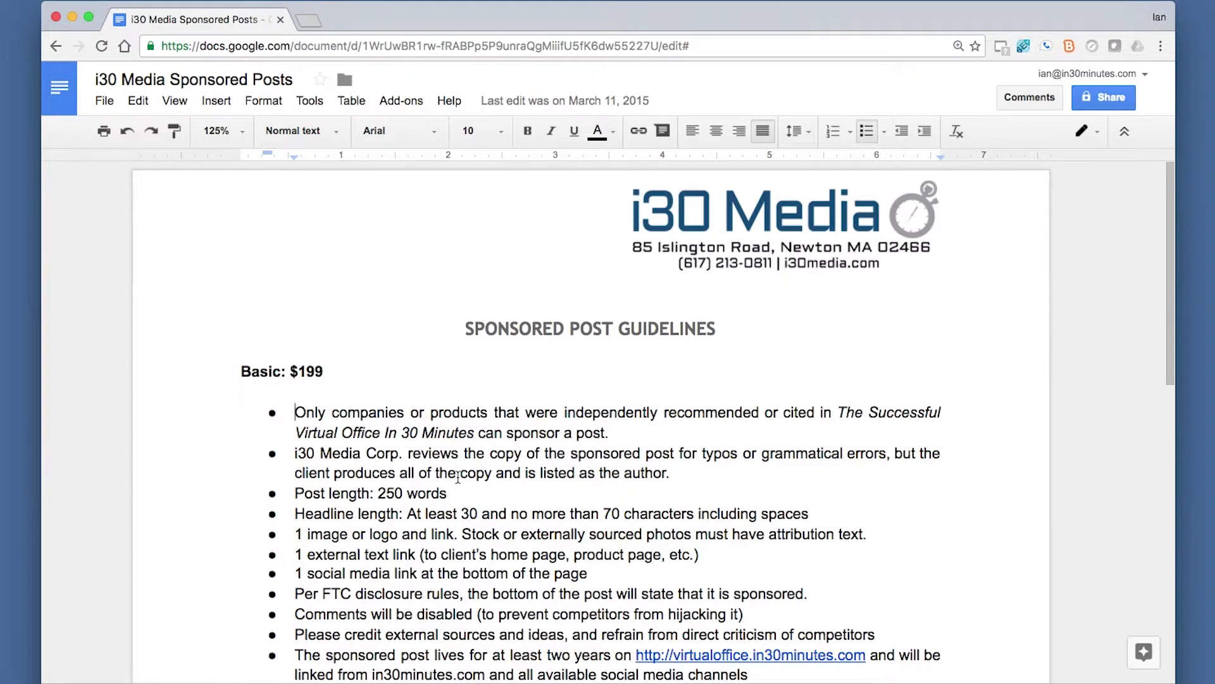
{"action": "key", "text": "super+Tab"}
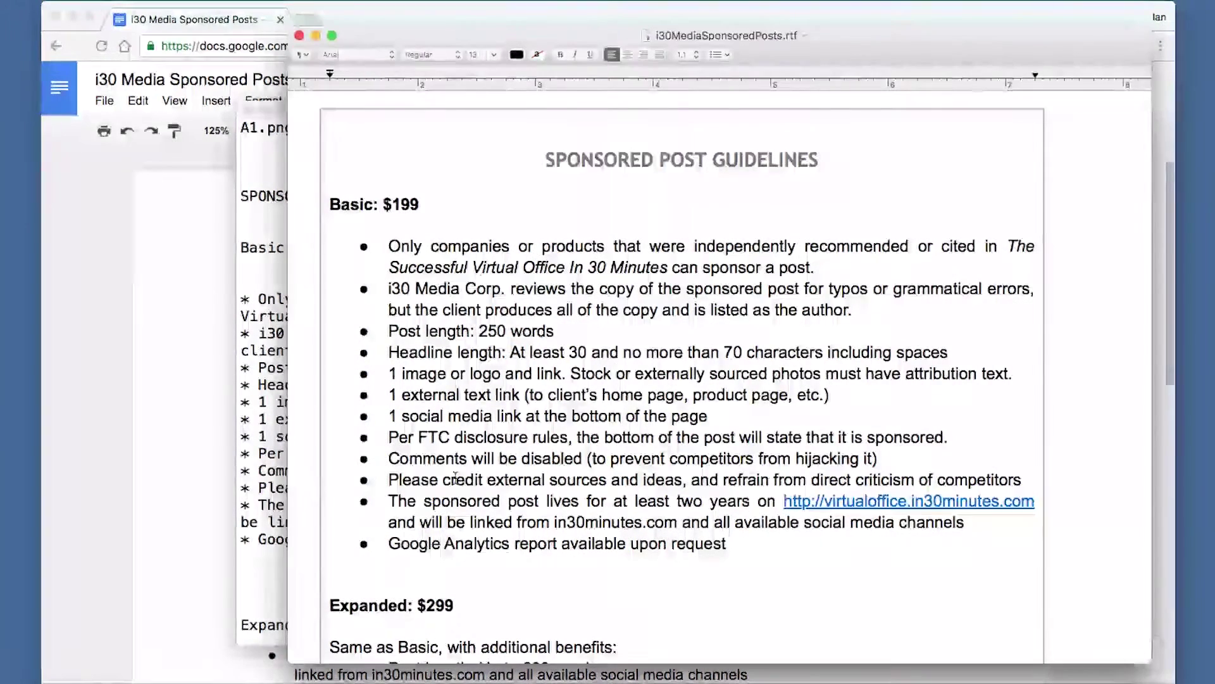
{"action": "scroll", "coordinate": [821, 318], "scroll_direction": "up", "scroll_amount": 3}
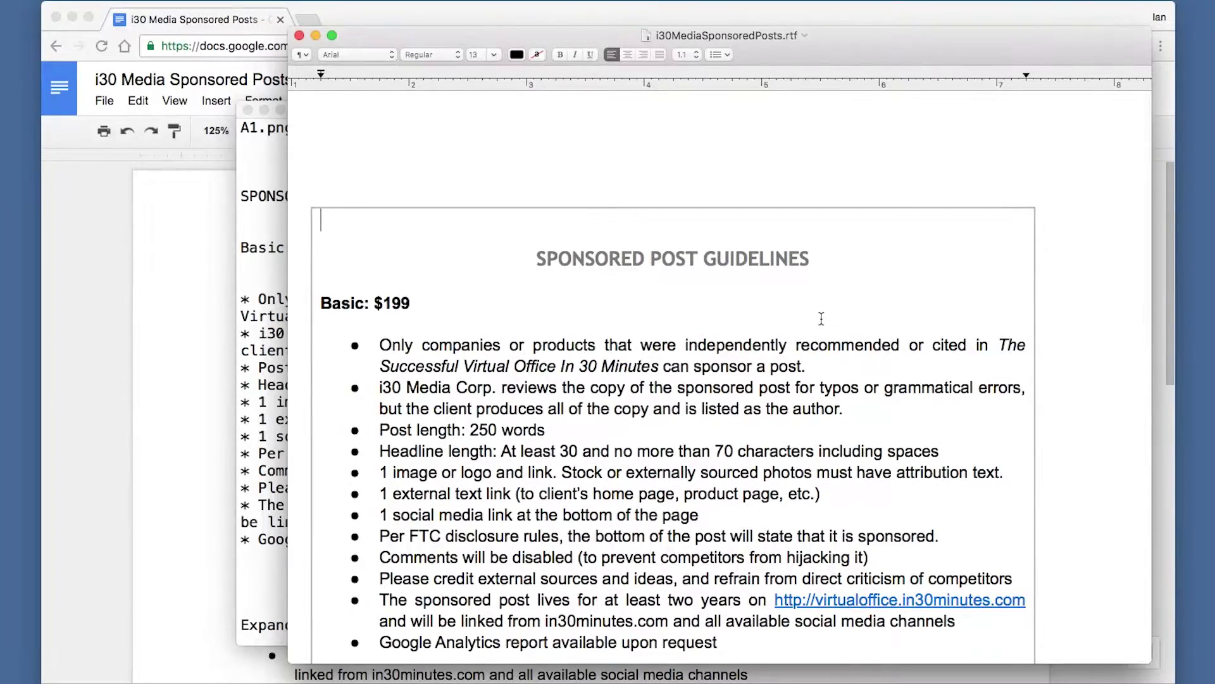
{"action": "scroll", "coordinate": [821, 319], "scroll_direction": "down", "scroll_amount": 3}
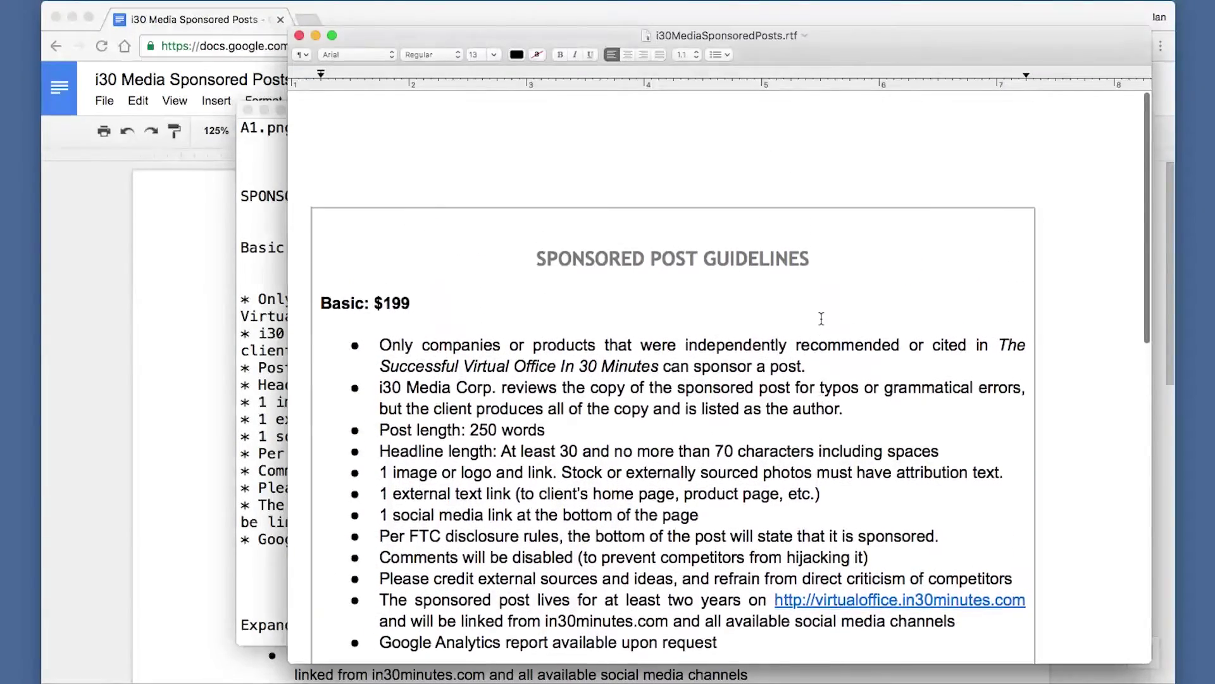
{"action": "scroll", "coordinate": [821, 319], "scroll_direction": "down", "scroll_amount": 3}
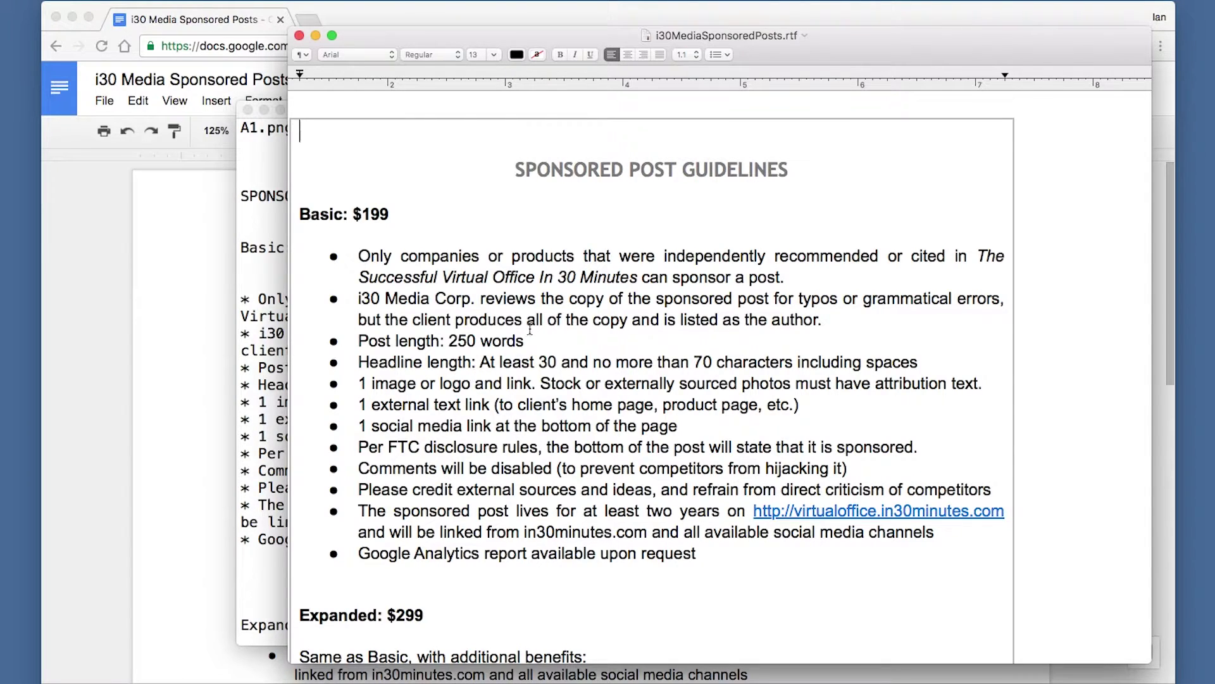
{"action": "scroll", "coordinate": [532, 326], "scroll_direction": "up", "scroll_amount": 3}
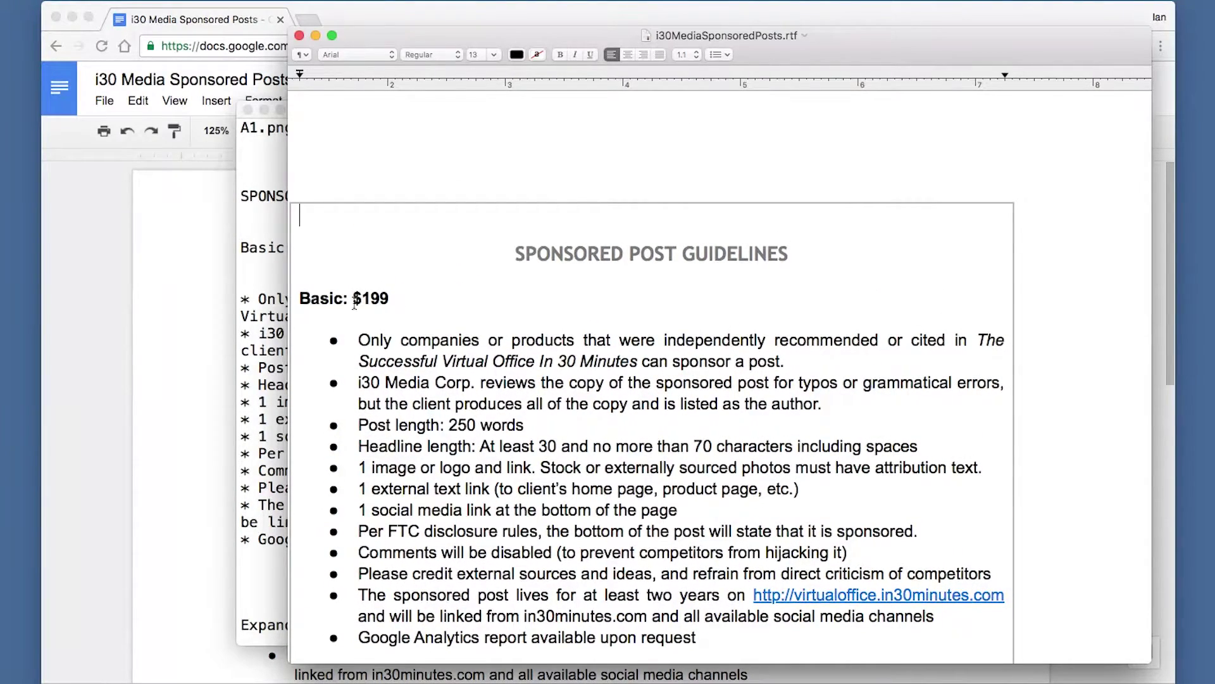
{"action": "left_click_drag", "start_coordinate": [516, 255], "coordinate": [787, 255]}
{"action": "key", "text": "super+Tab"}
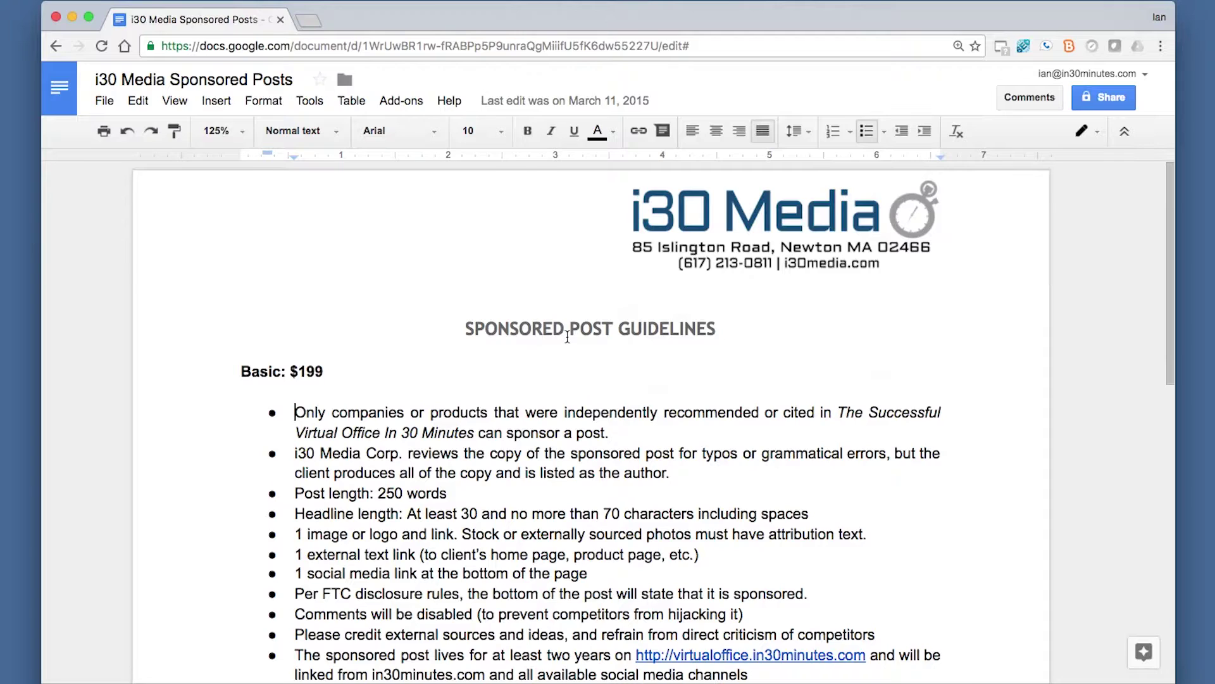
{"action": "left_click", "coordinate": [566, 332]}
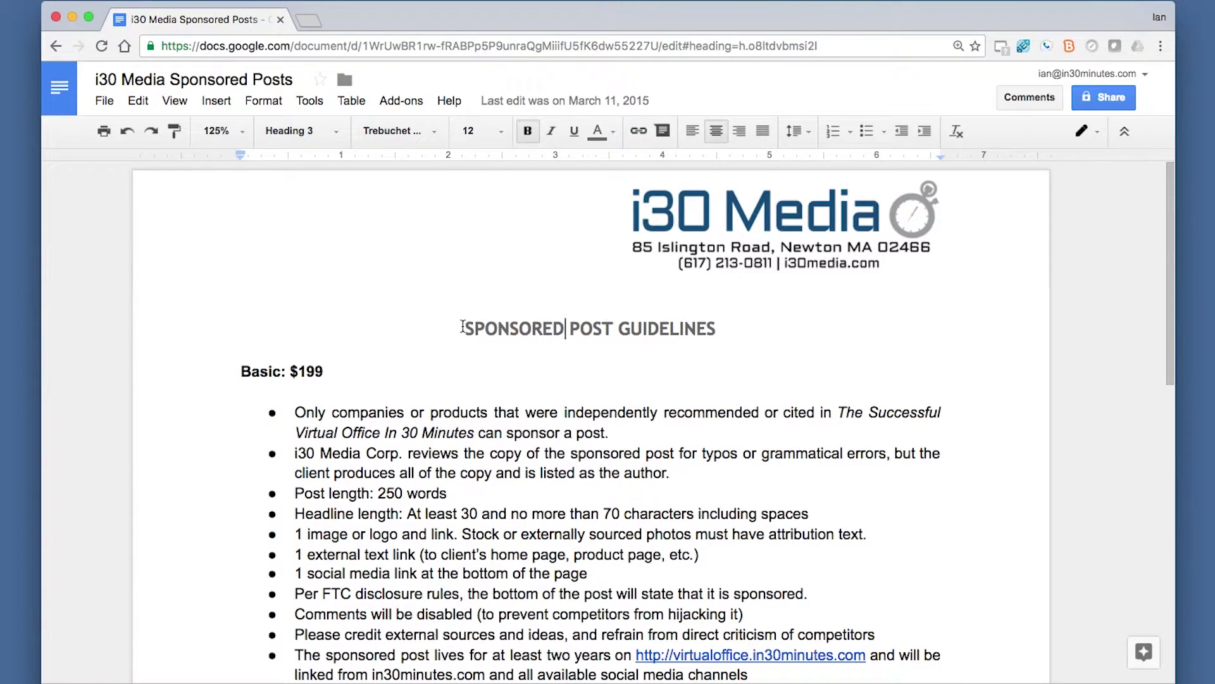
{"action": "key", "text": "super+Tab"}
{"action": "scroll", "coordinate": [621, 384], "scroll_direction": "down", "scroll_amount": 3}
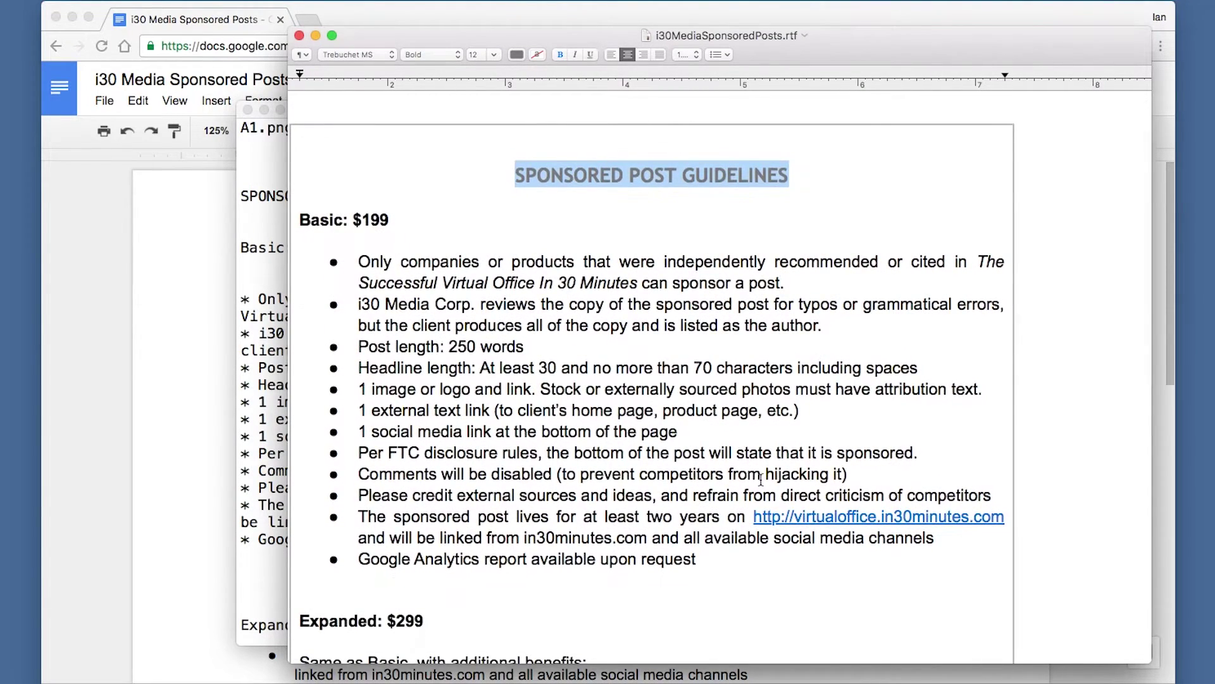
{"action": "scroll", "coordinate": [831, 527], "scroll_direction": "down", "scroll_amount": 3}
{"action": "scroll", "coordinate": [734, 341], "scroll_direction": "up", "scroll_amount": 5}
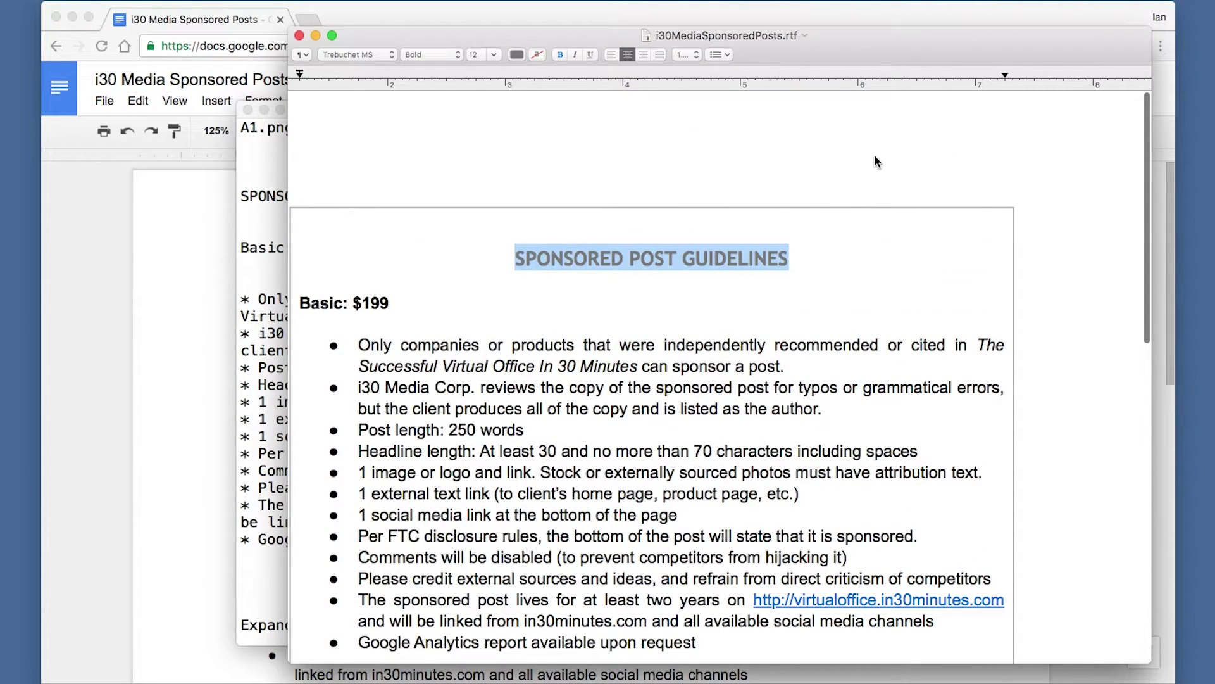
{"action": "key", "text": "super+Tab"}
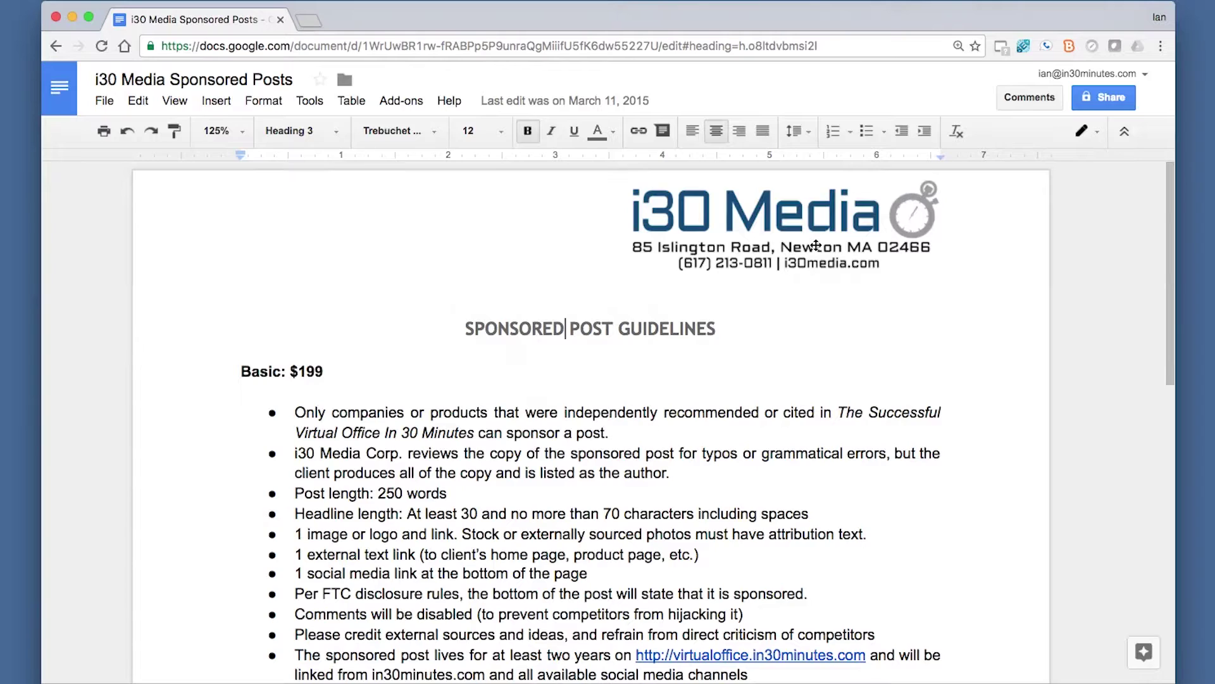
{"action": "key", "text": "super+Tab"}
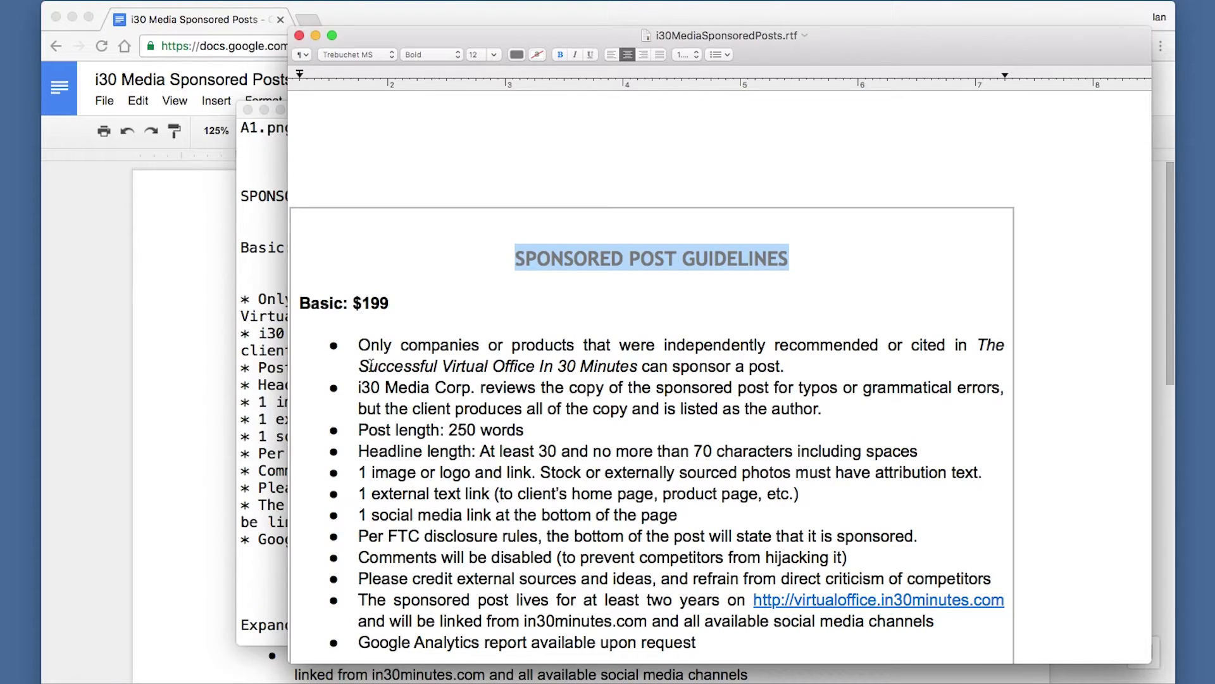
{"action": "left_click", "coordinate": [646, 269]}
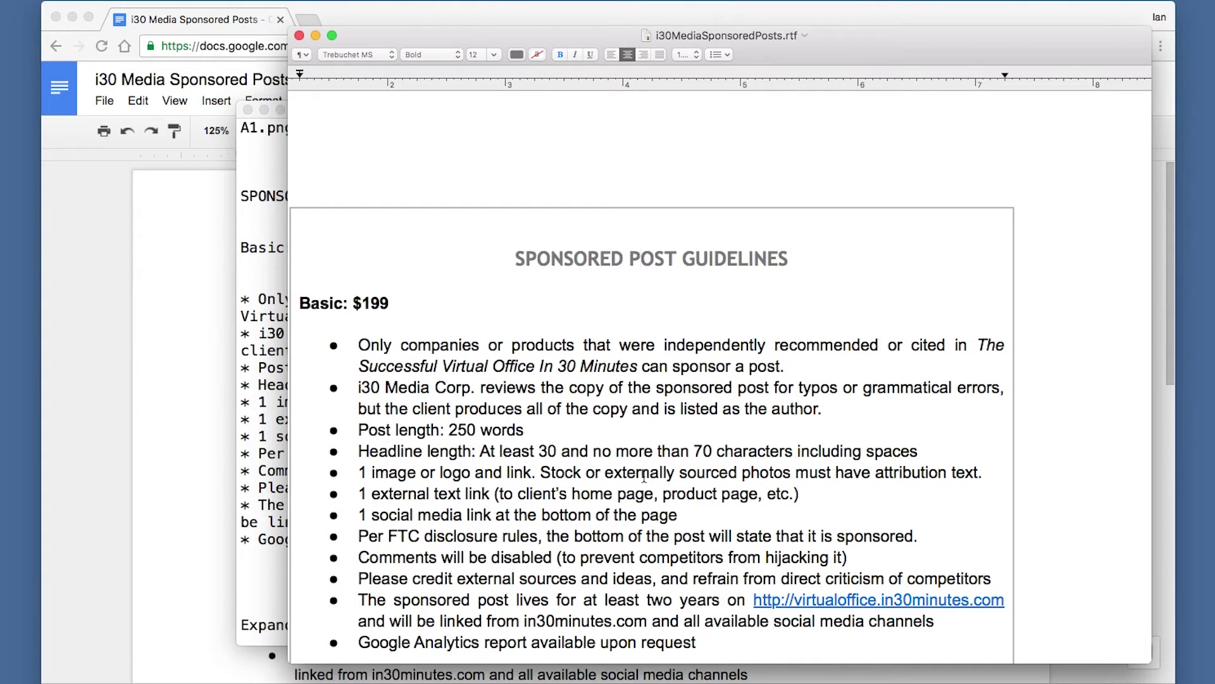
{"action": "left_click", "coordinate": [188, 319]}
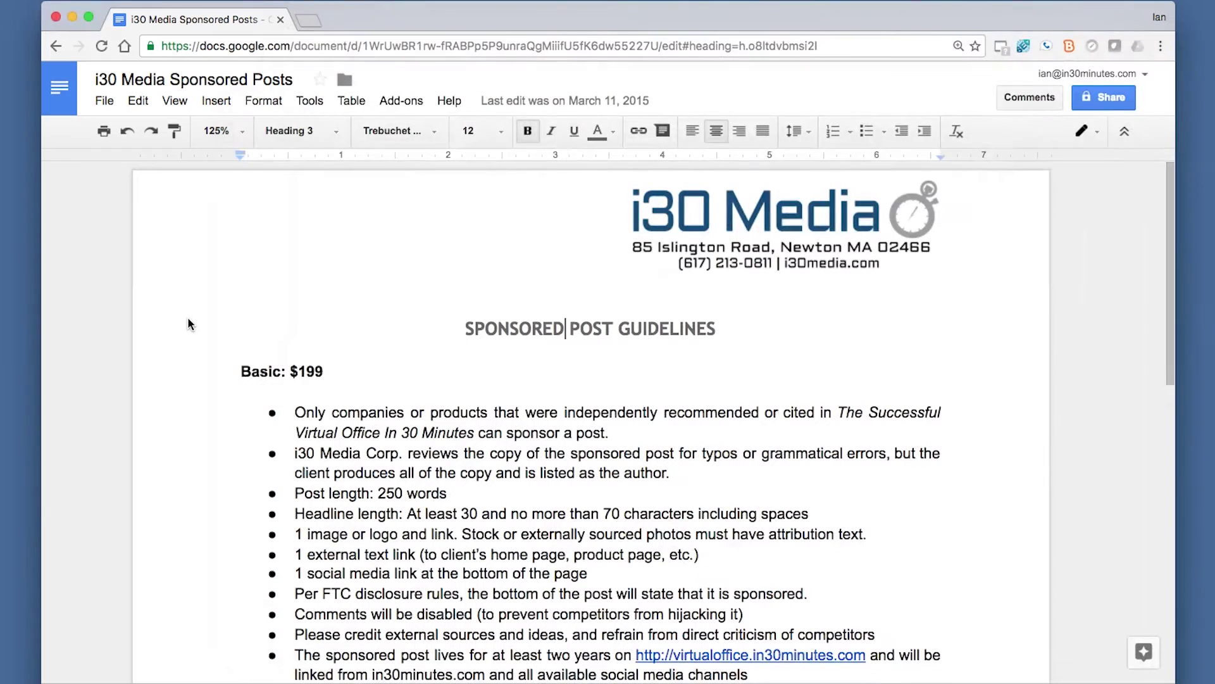